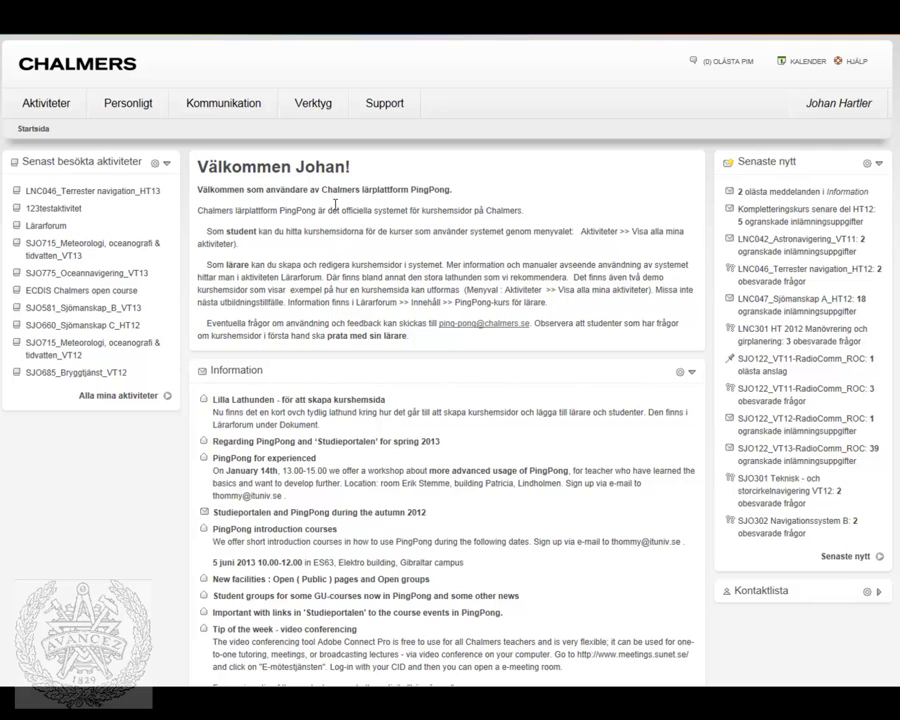
Open the PING PONG administration tool and start creating an entirely new activity of the type Ny aktivitet
click(318, 108)
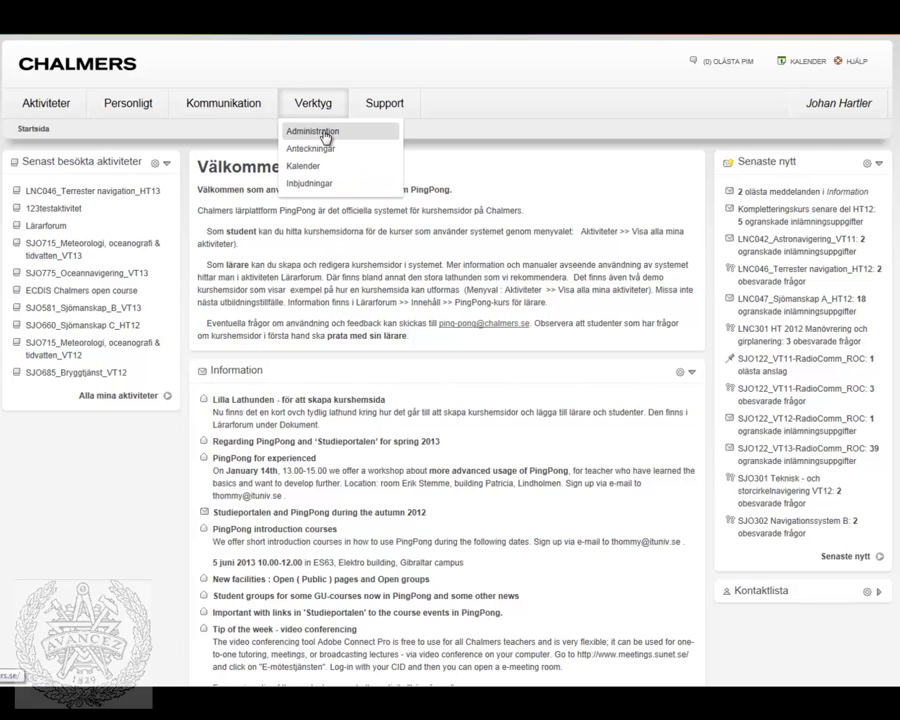
click(322, 133)
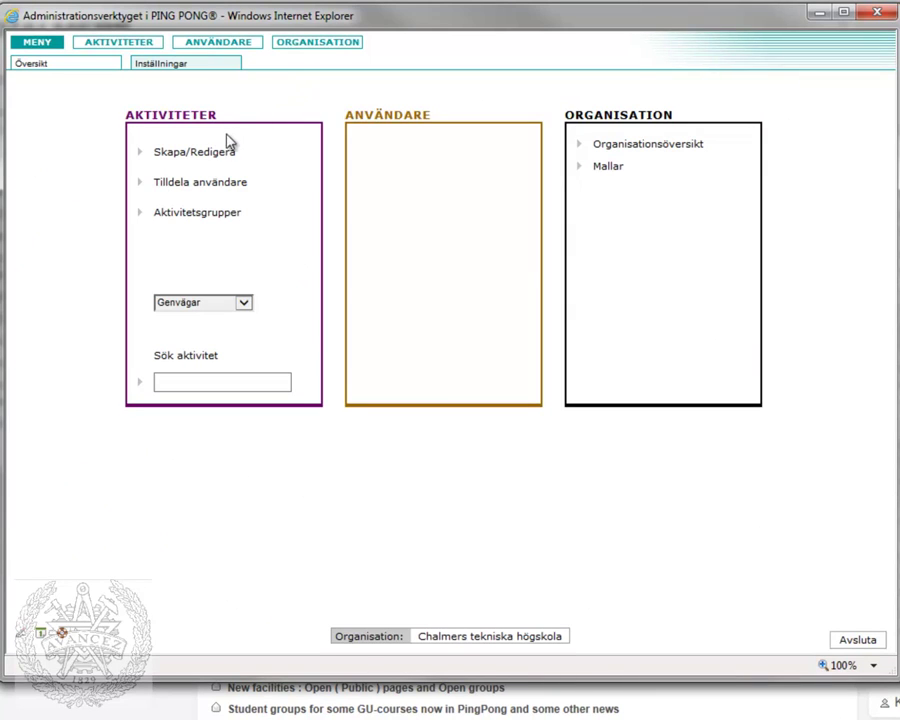
click(216, 158)
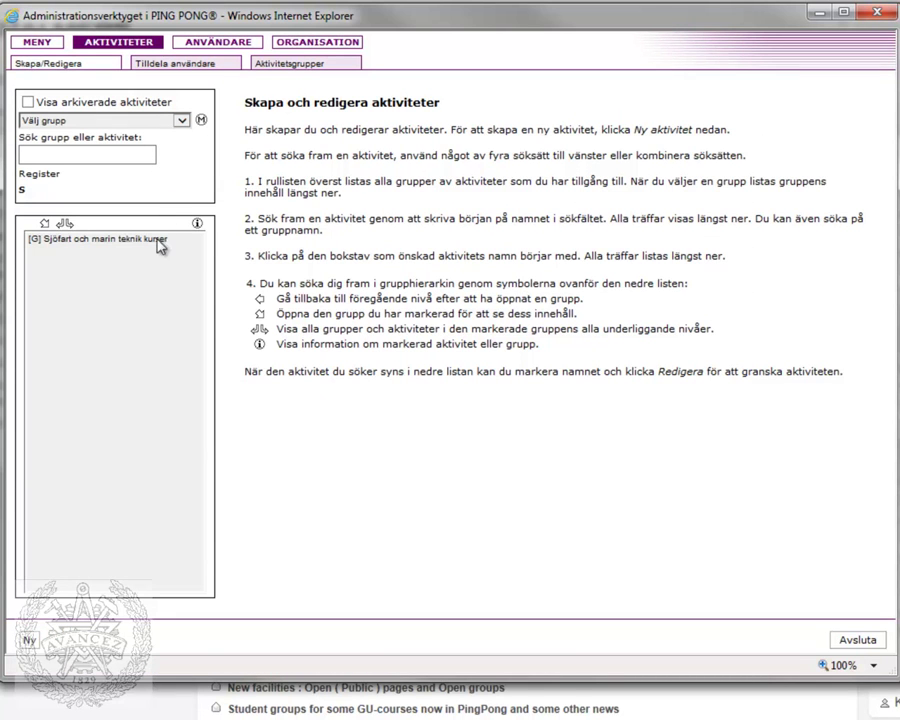
click(29, 643)
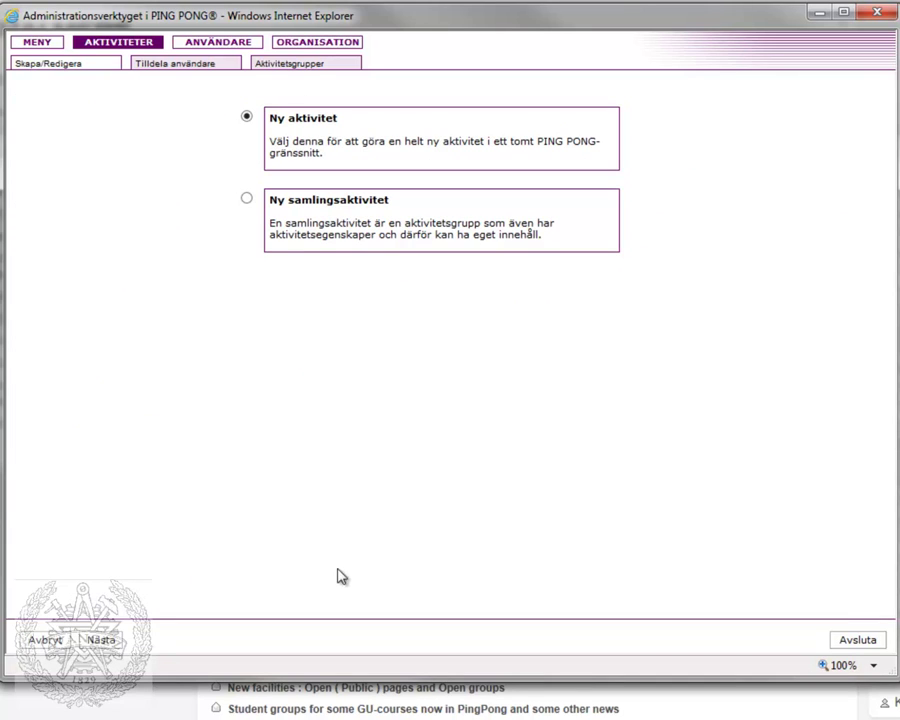
click(103, 640)
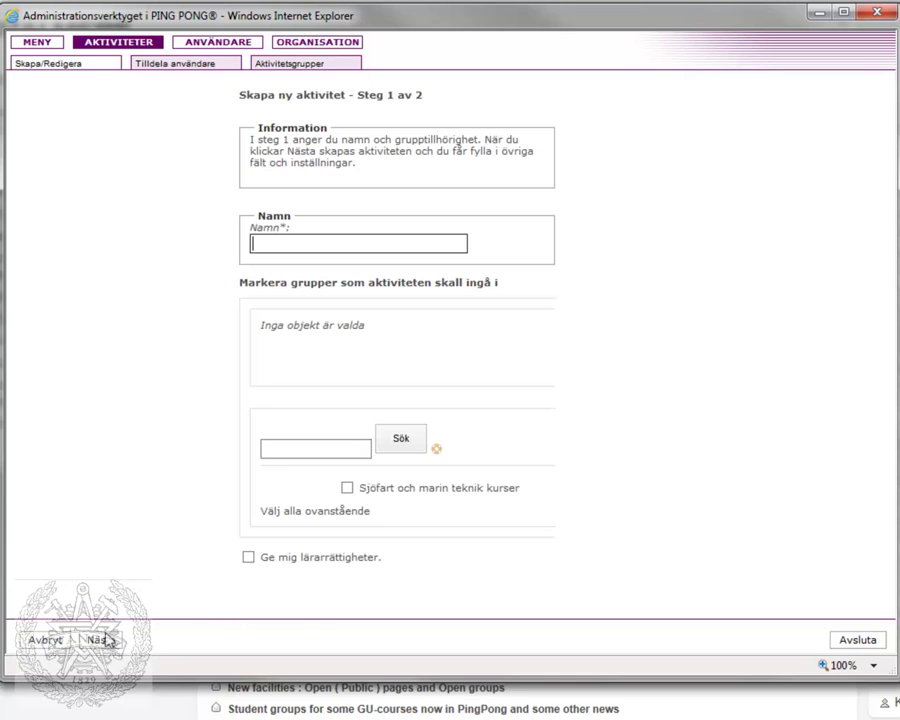
Name the activity "SMT ping pong Test 123", search the groups for "sjöfart" and create it in the group Sjöfart och marin teknik kurser
click(283, 237)
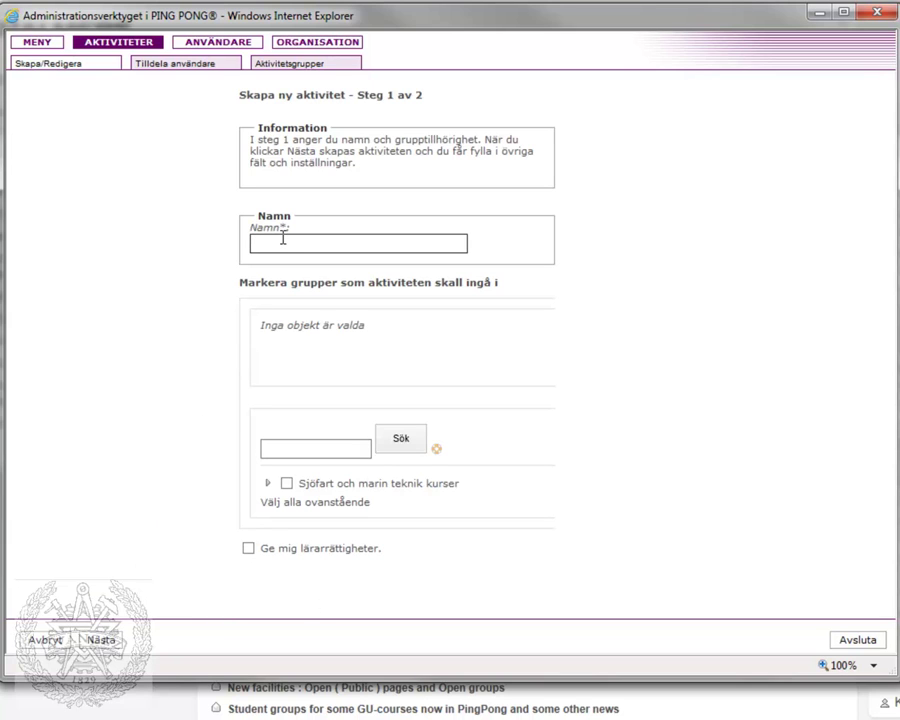
text(SMT ping pong Test 123)
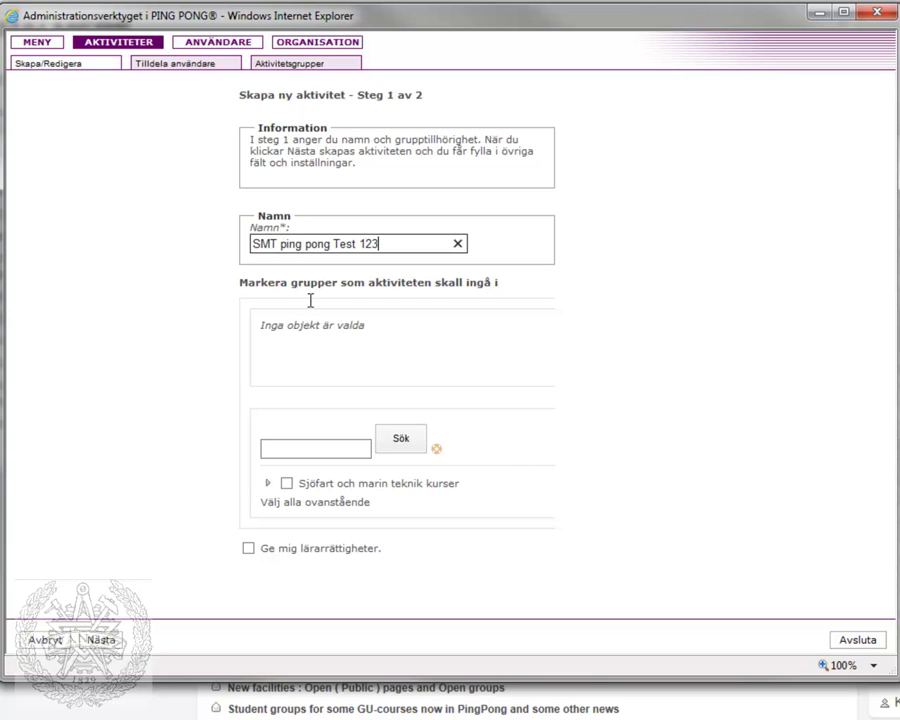
click(322, 450)
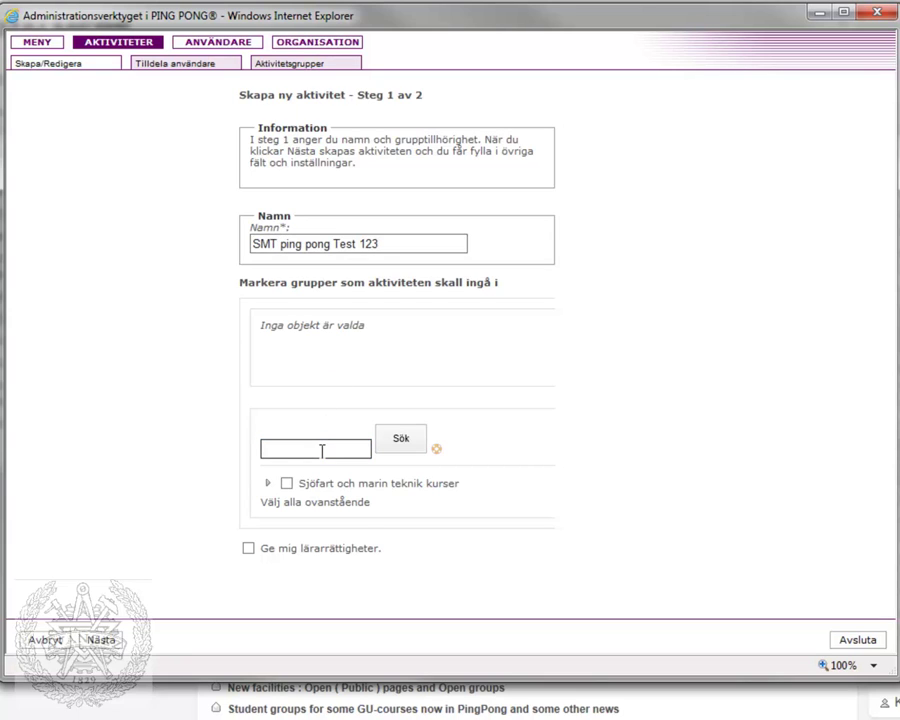
text(sjöfart)
click(400, 442)
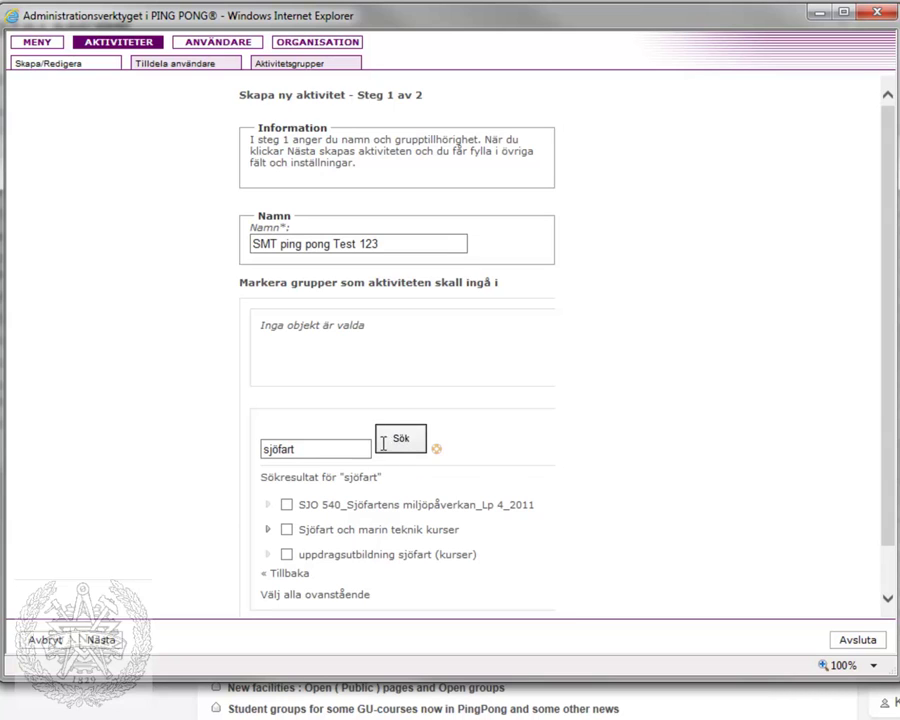
click(288, 530)
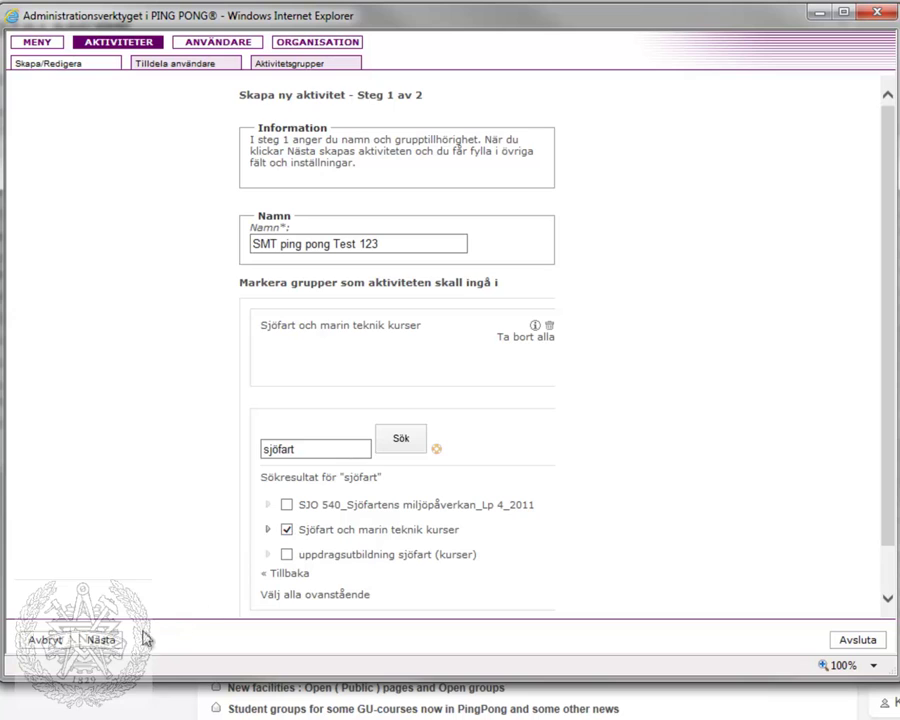
click(114, 642)
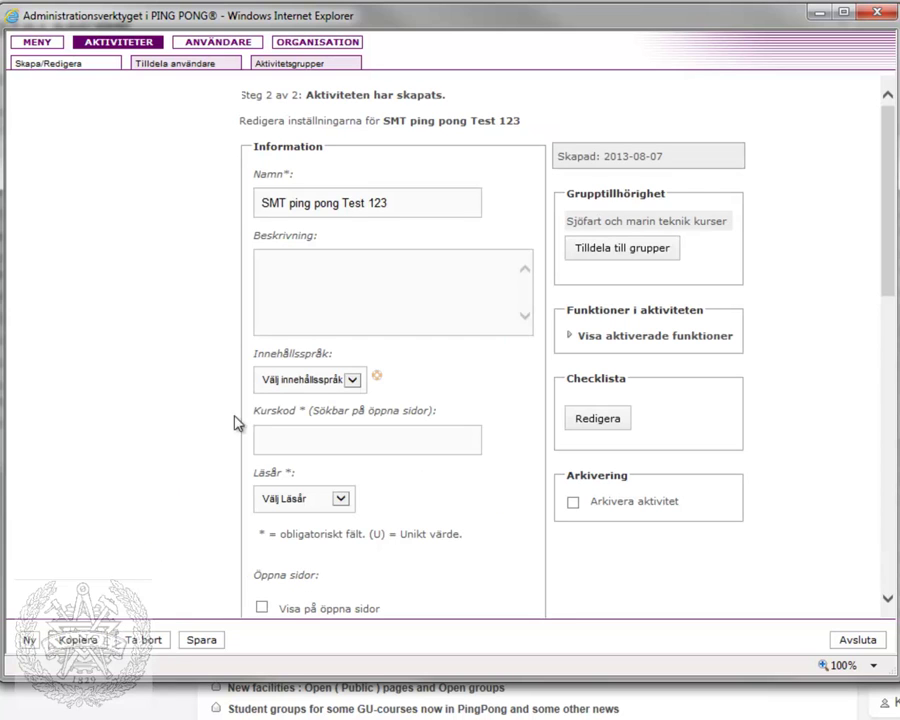
Enter the description "Testaktivitet för video" and set the activity's content language to Svenska
click(327, 287)
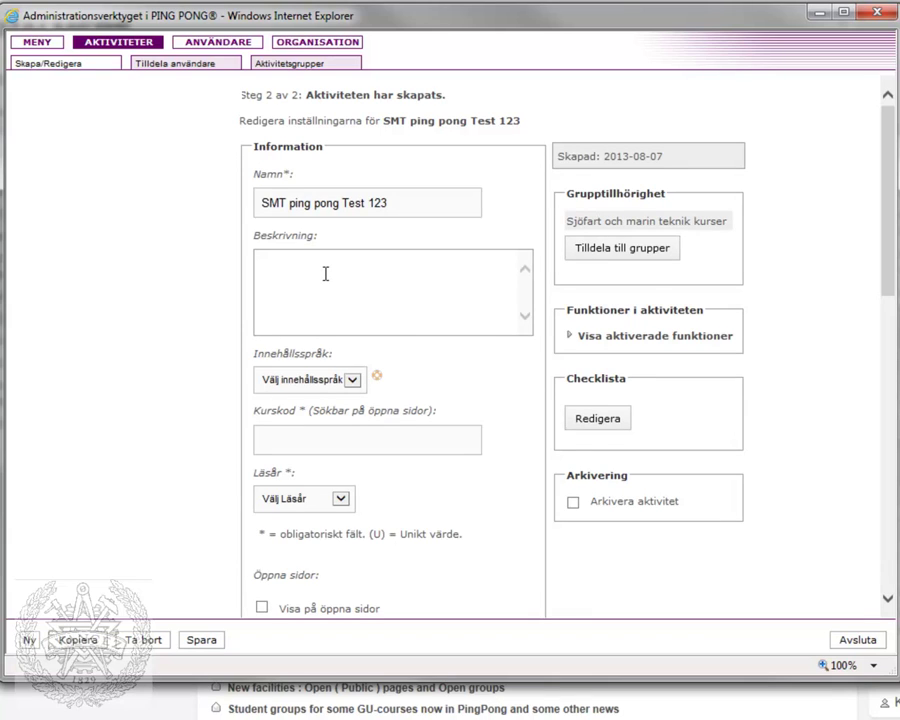
text(Testaktivitet för video)
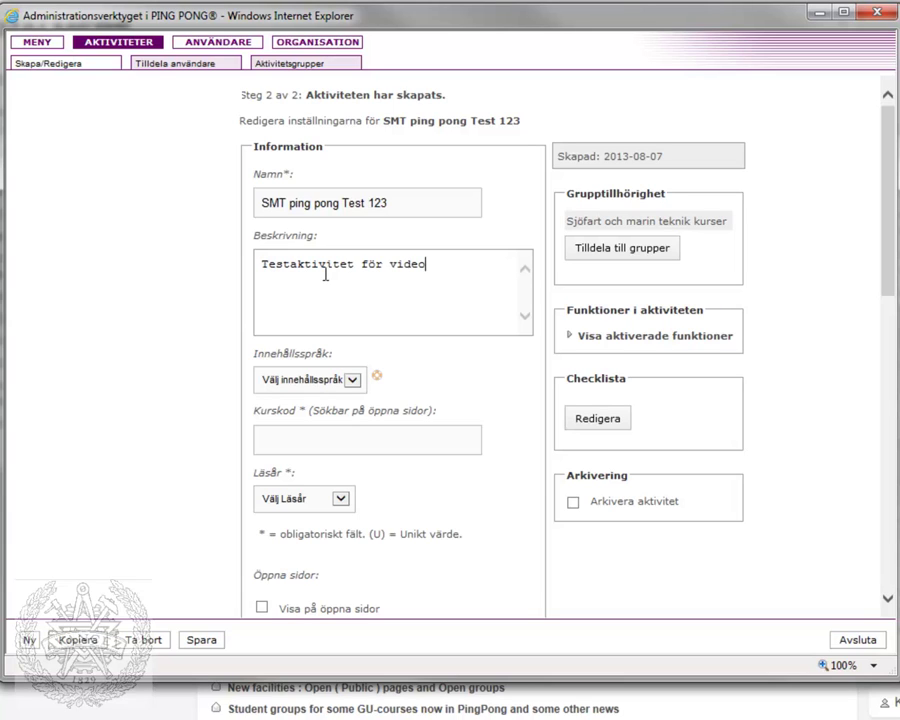
click(355, 386)
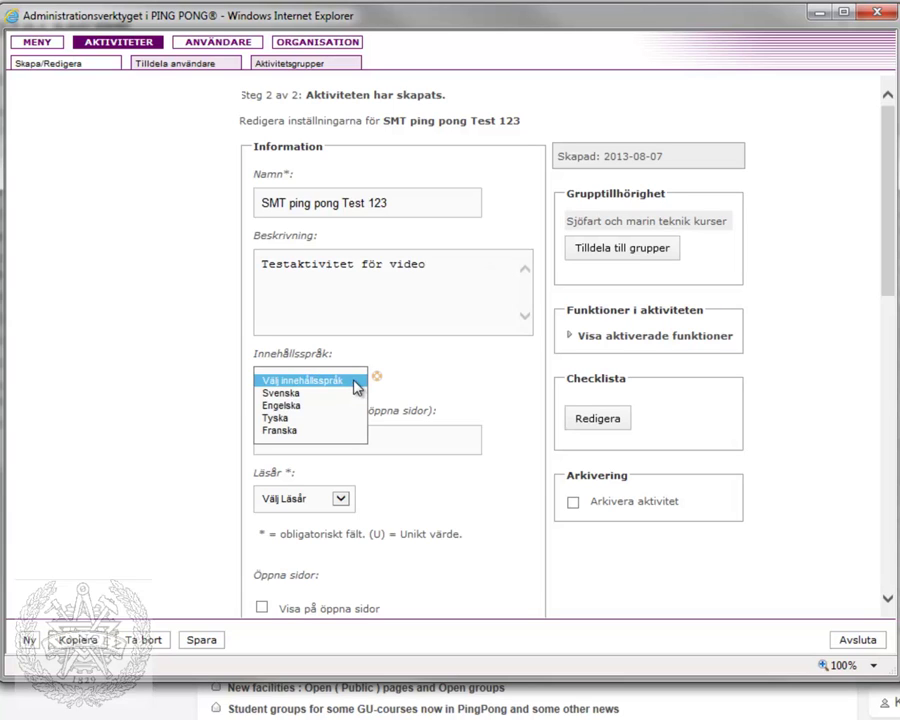
click(337, 393)
Set the activity's course code to LNC046 from the suggestions for LNC
click(301, 430)
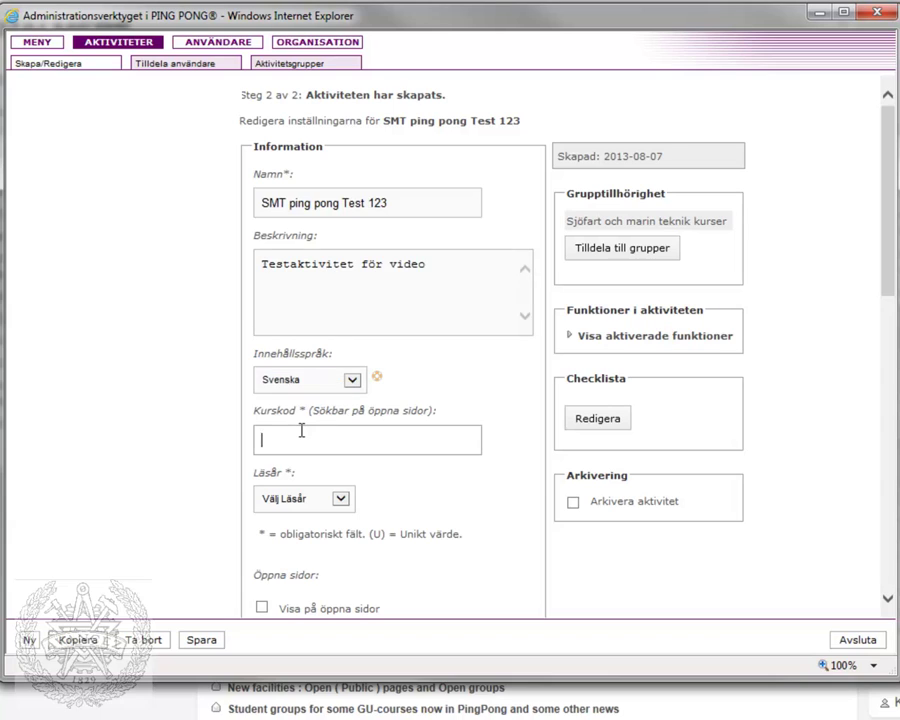
text(LNC)
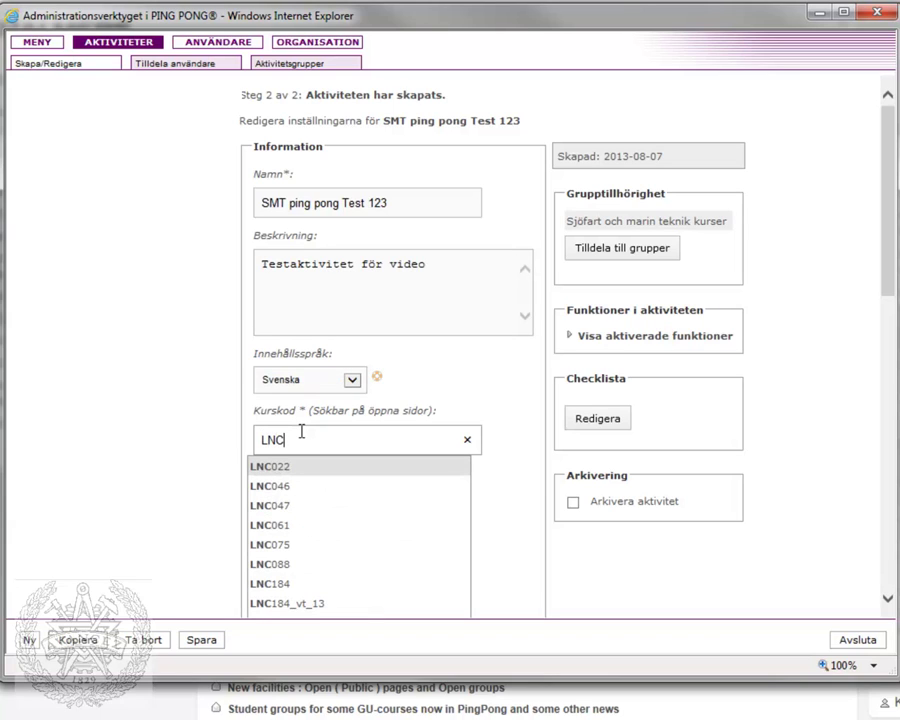
key(Down)
key(Return)
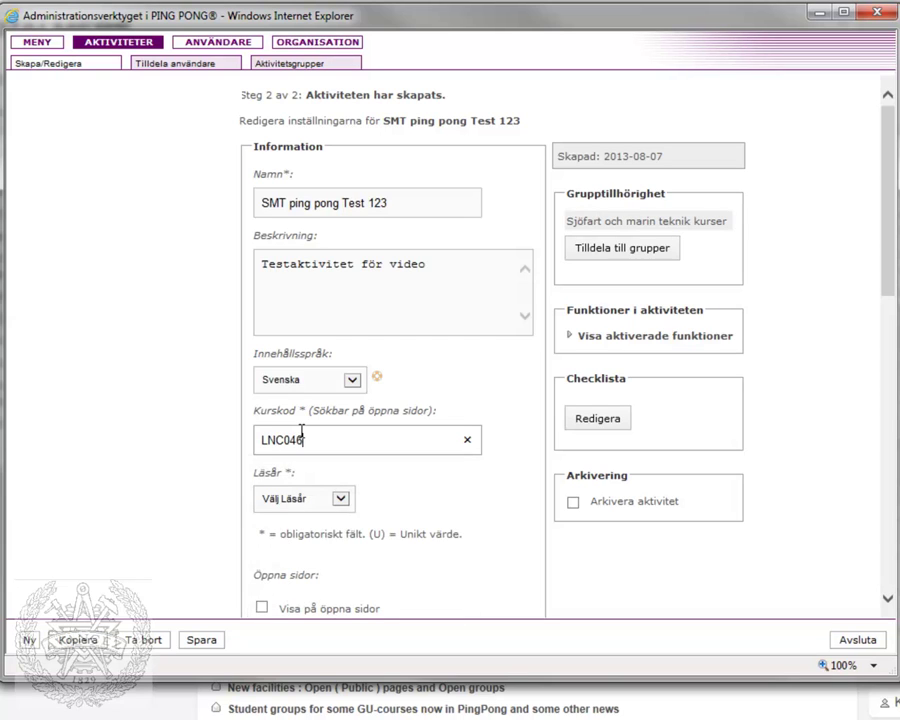
Set the academic year to Ej läsårsbunden and enable showing the activity on open pages
click(342, 498)
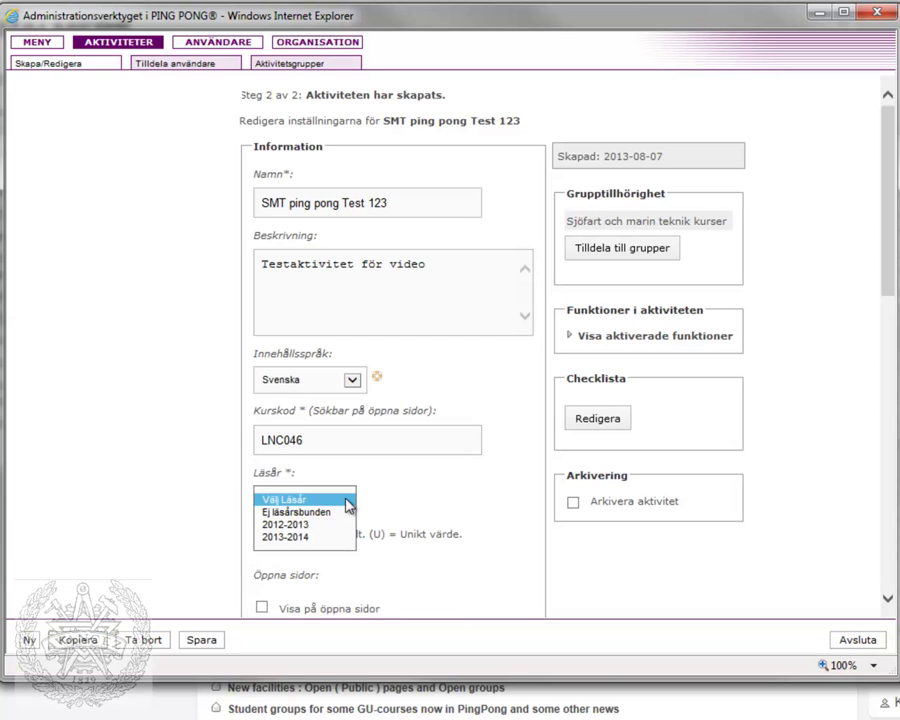
click(326, 513)
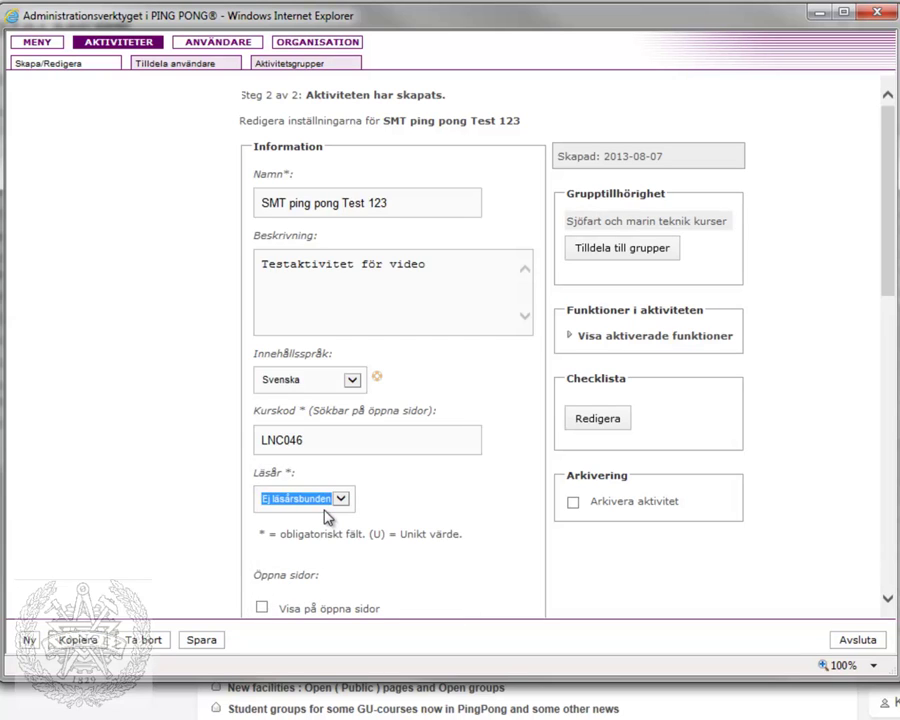
click(261, 609)
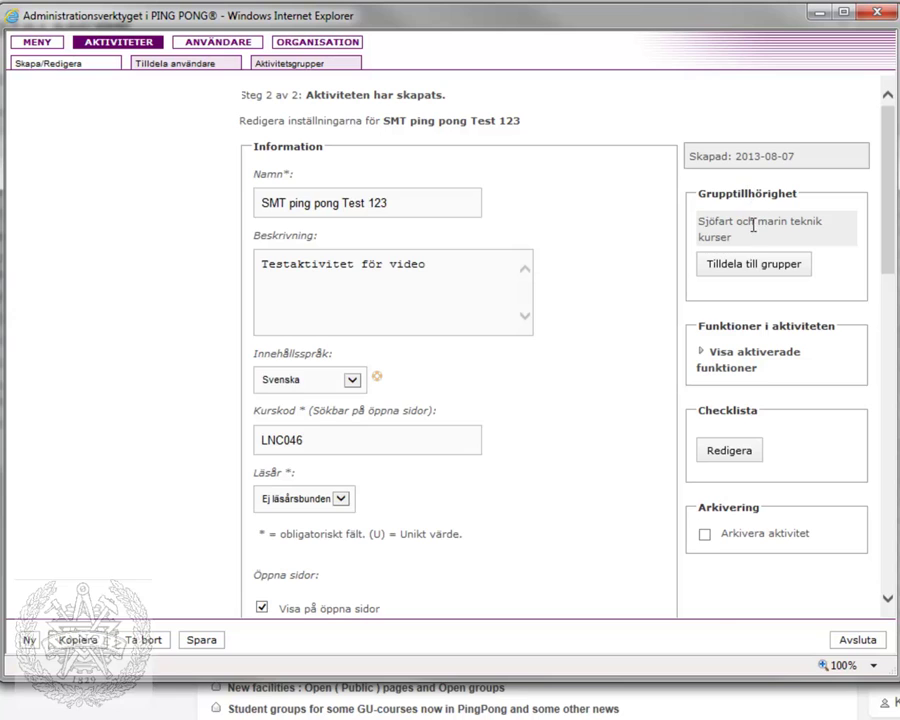
Expand the list of the activity's activated functions, check the remaining settings and save the activity
click(703, 357)
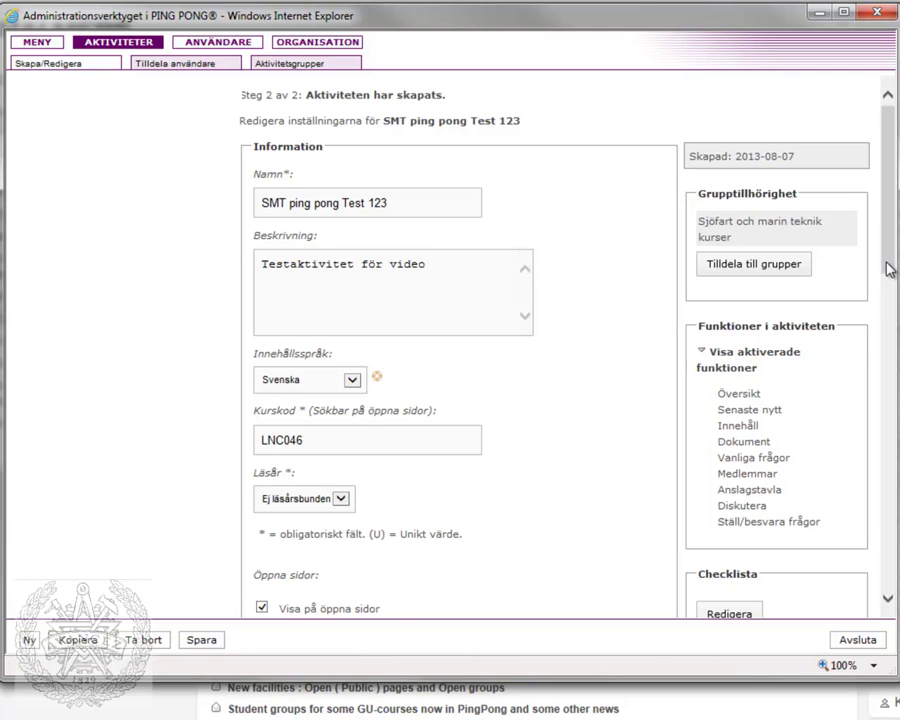
drag(882, 262, 882, 590)
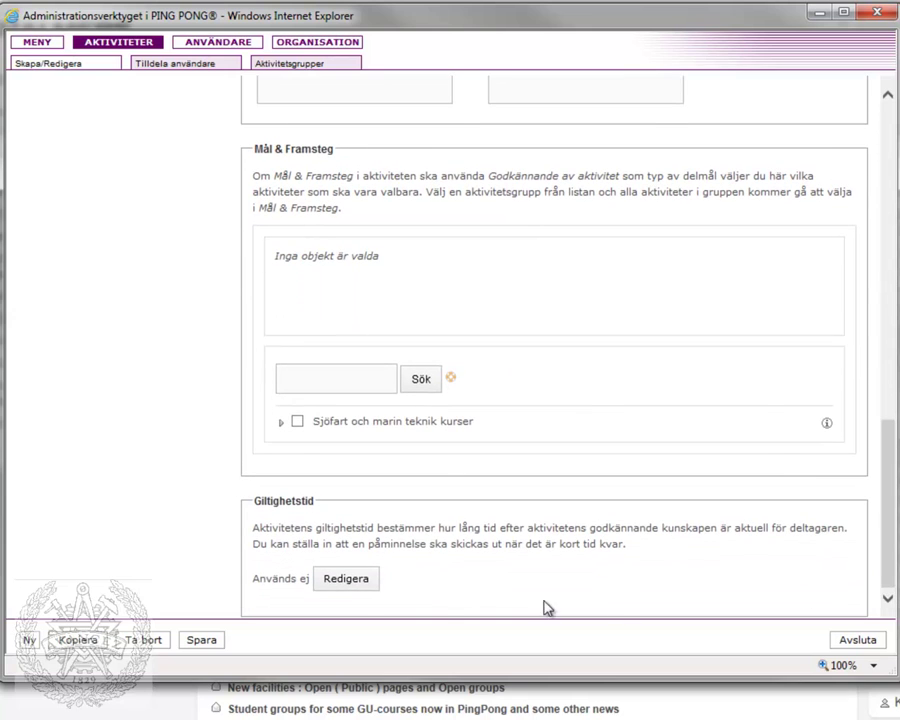
click(202, 640)
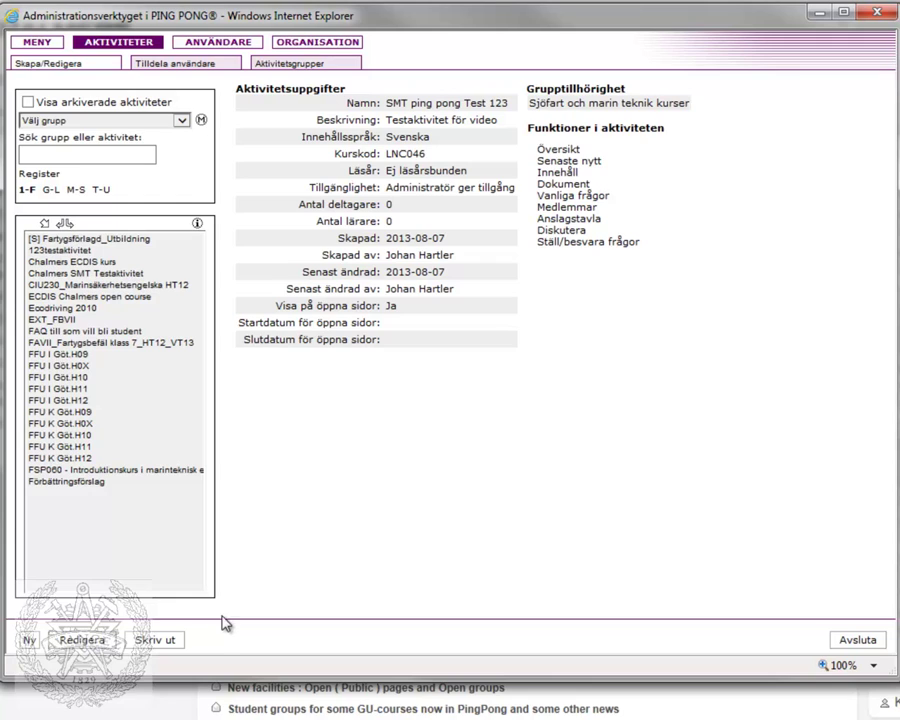
Go to user assignment, search the activities for "smt" and select SMT ping pong Test 123
click(200, 70)
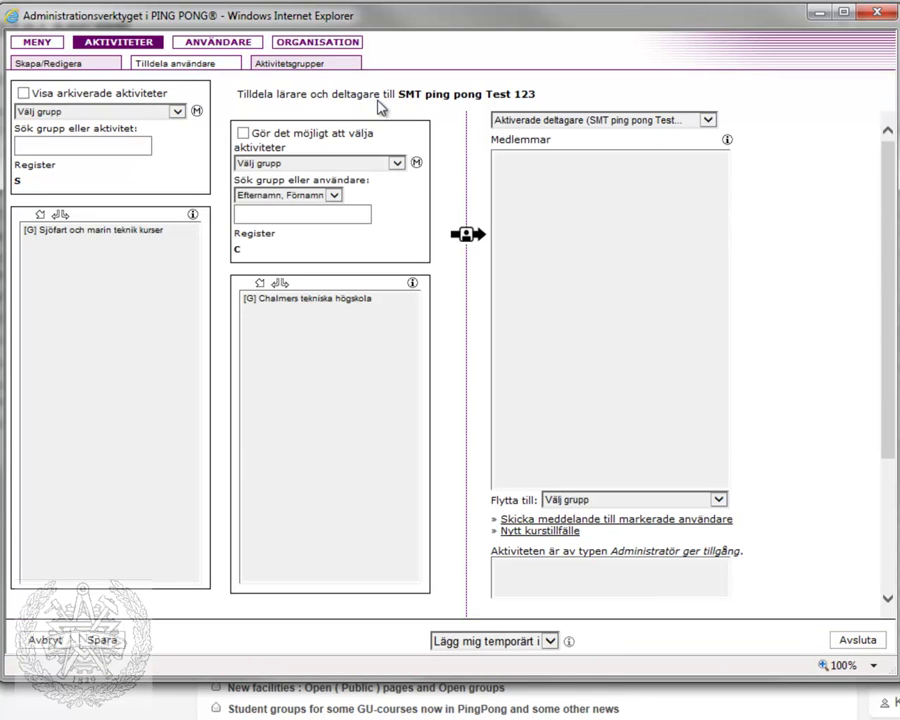
click(118, 143)
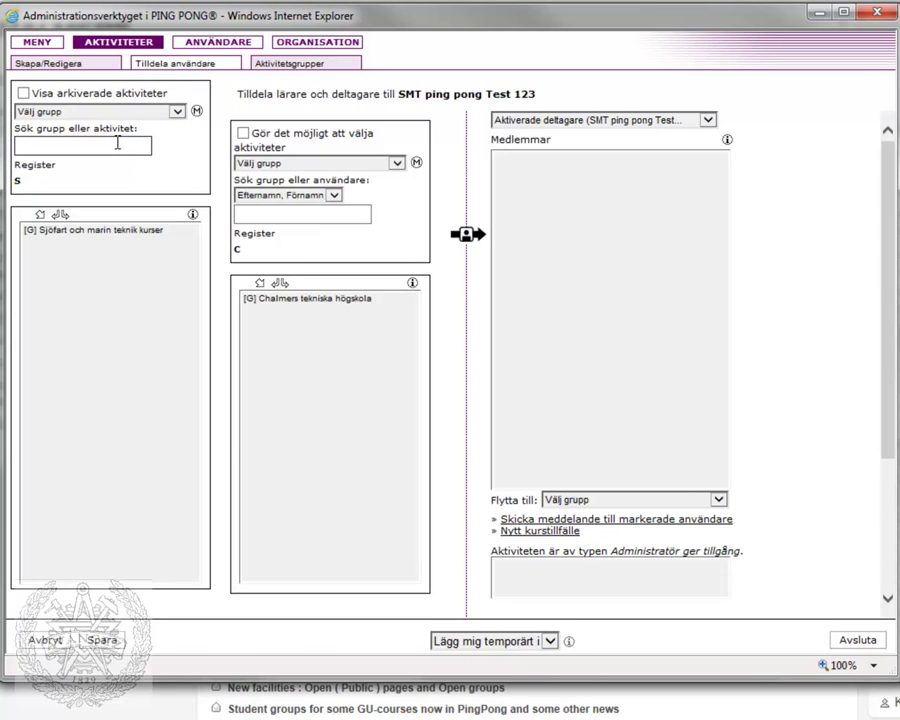
text(SMT)
key(Return)
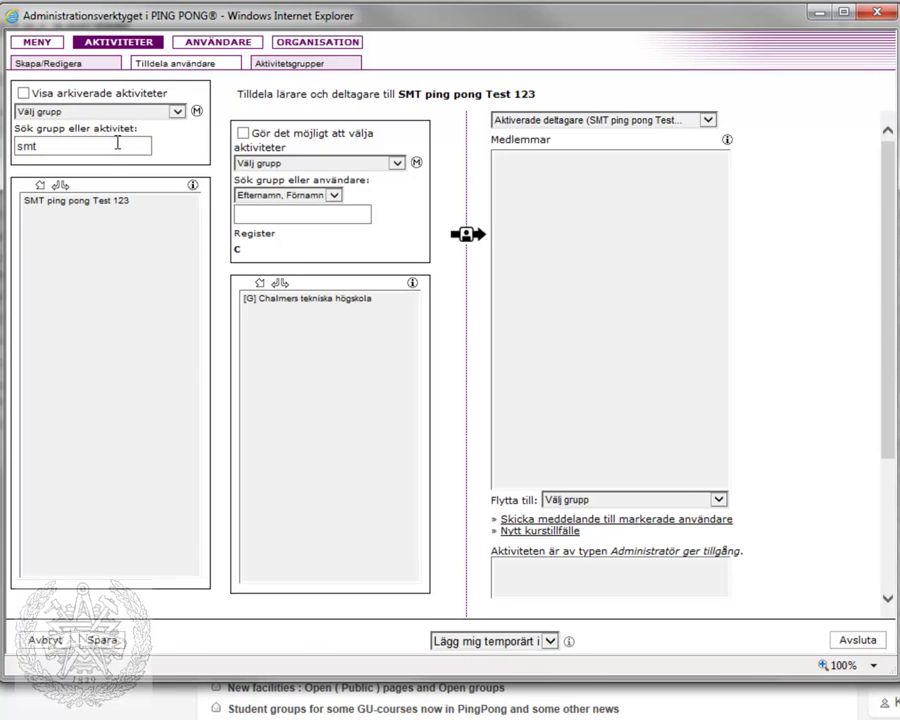
click(86, 205)
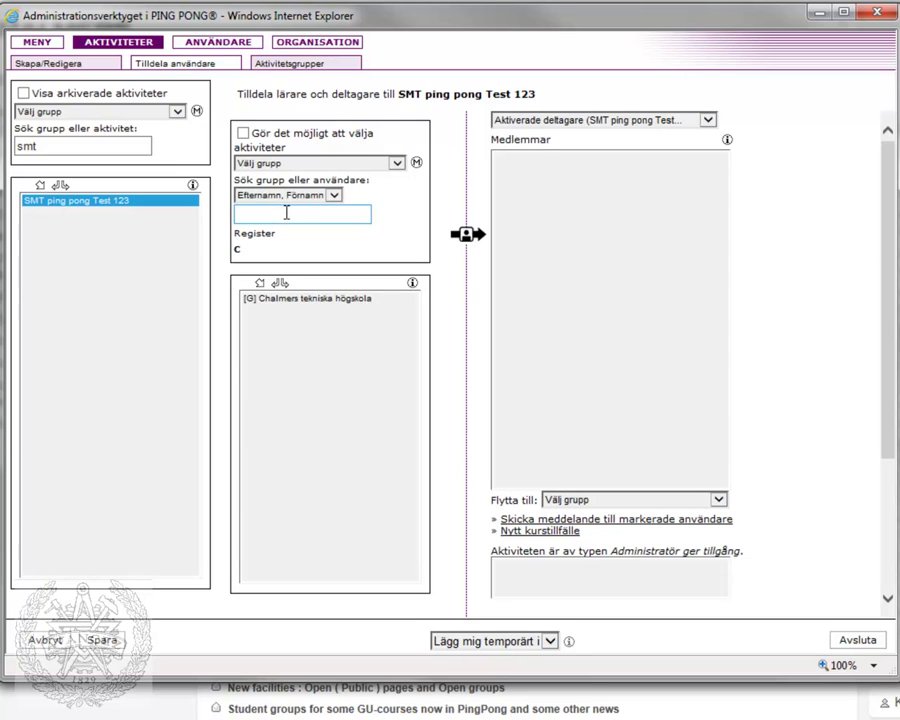
Search the users by the teacher's last name and add the teacher to the activity's members
click(286, 213)
text(hartler)
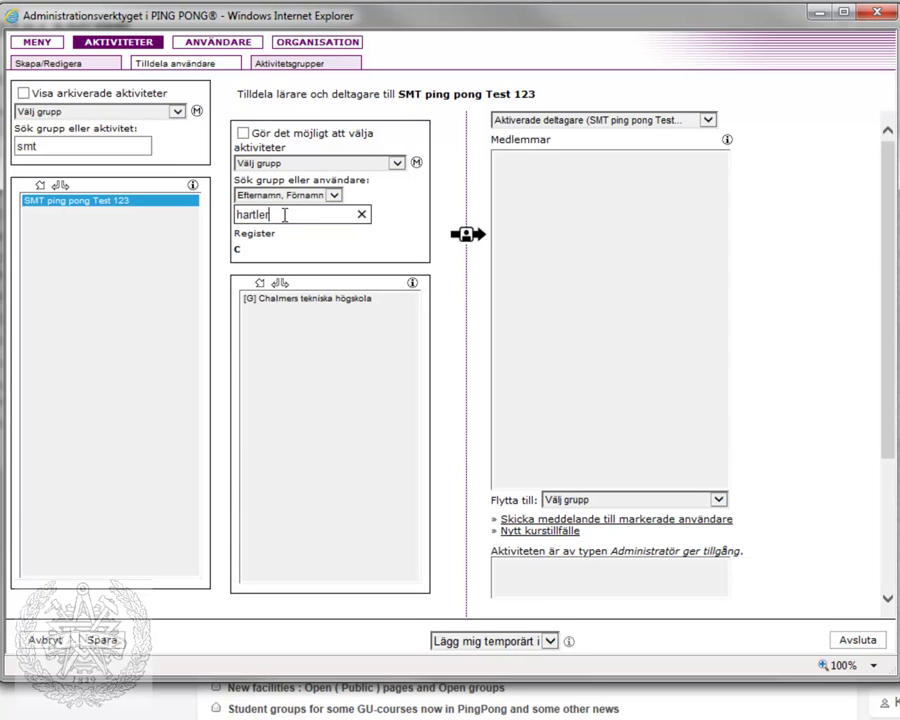
key(Return)
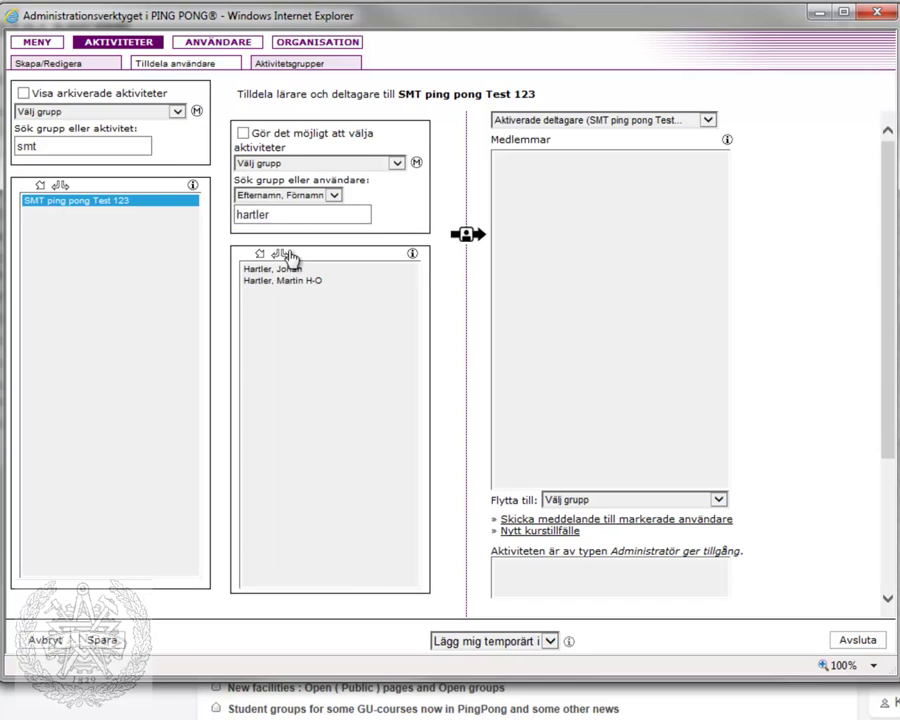
click(382, 271)
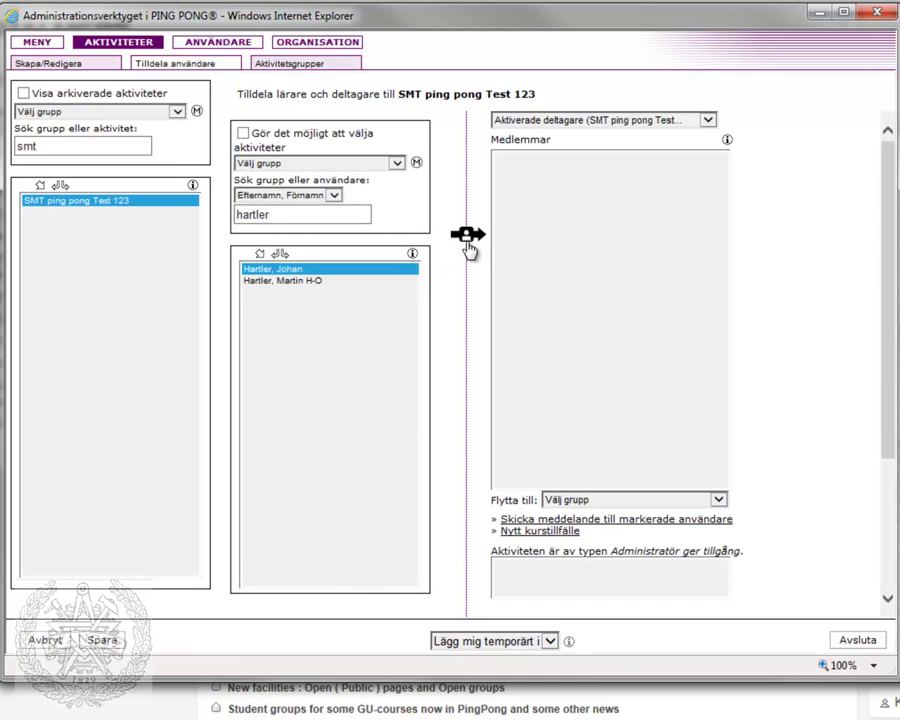
click(468, 236)
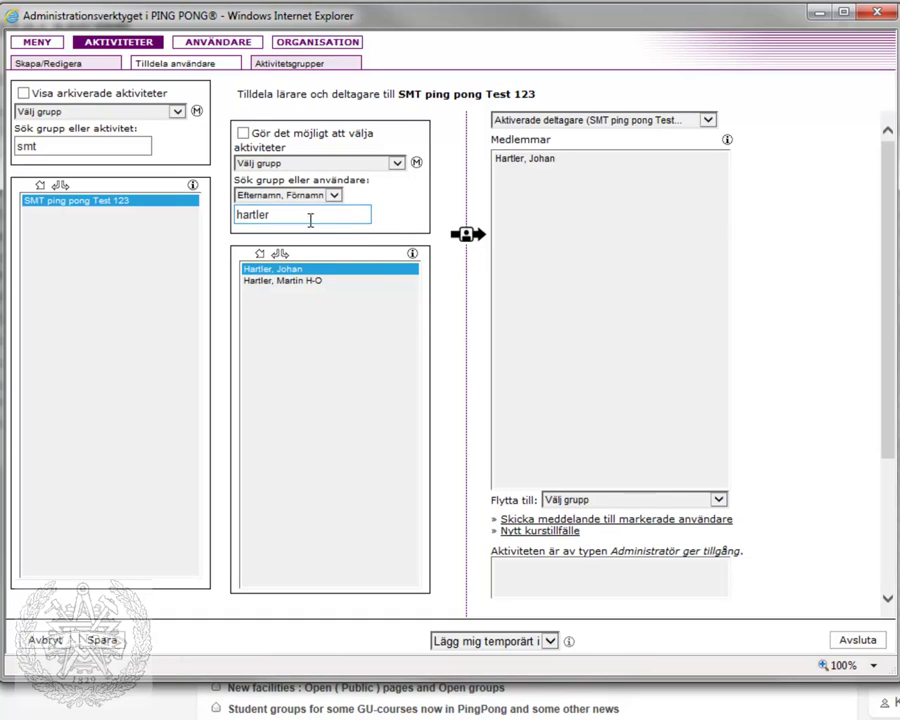
Search for lnc046 and add the student group lnc046 Terrester navigation / HT13 to the activity's members
click(280, 217)
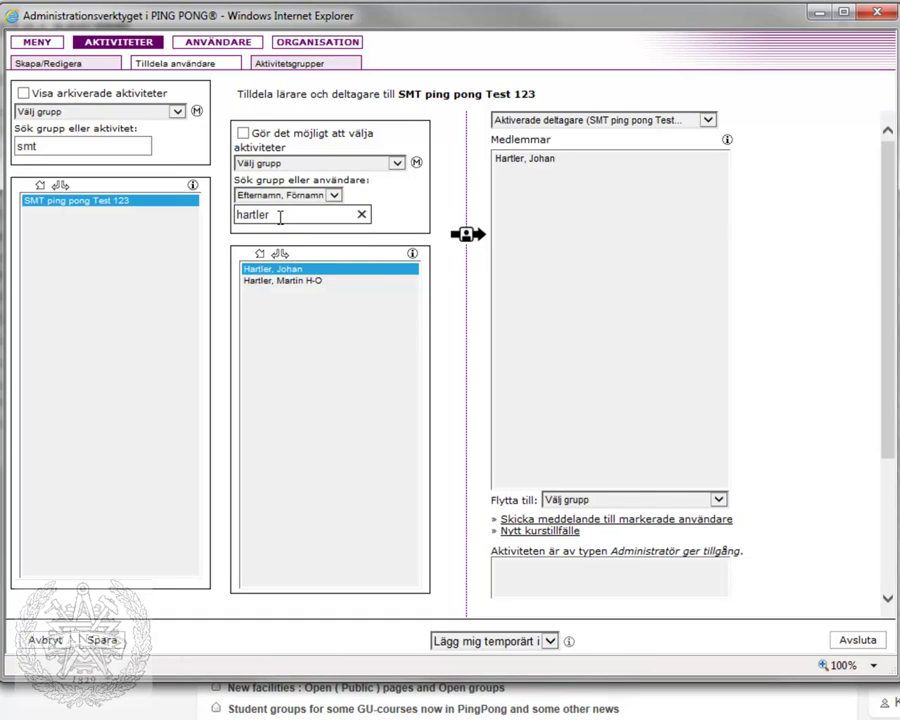
key(BackSpace)
key(BackSpace)
key(BackSpace)
key(BackSpace)
key(BackSpace)
key(BackSpace)
text(LNC046)
key(Return)
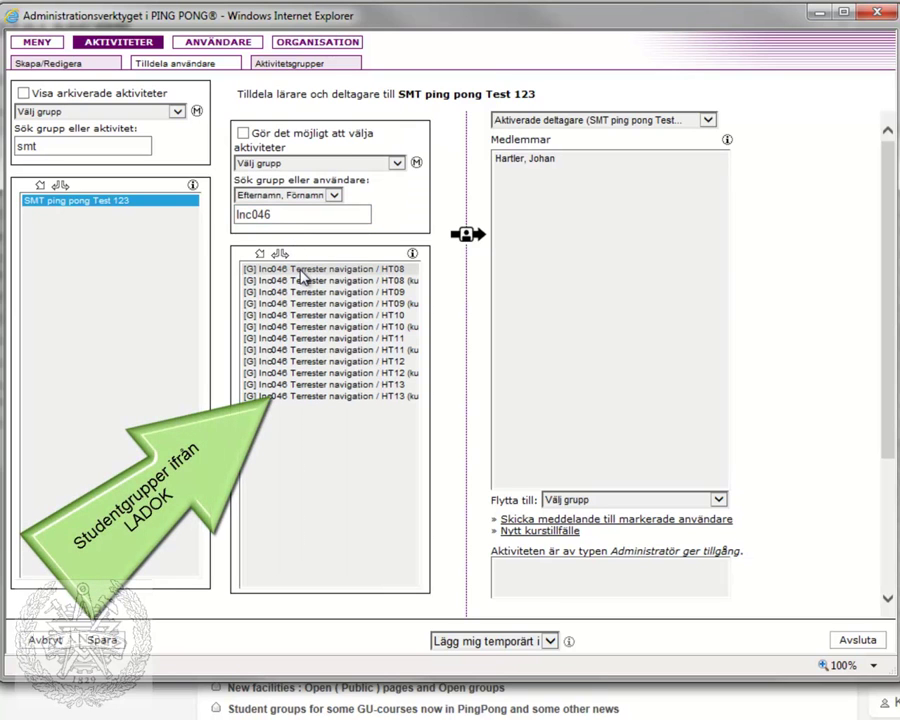
click(303, 386)
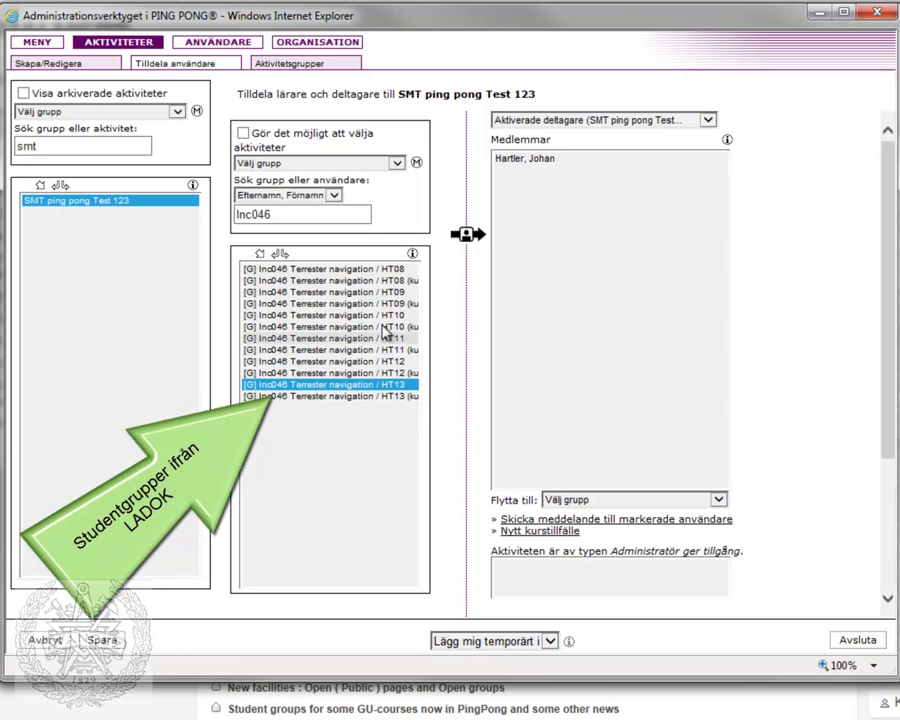
click(466, 237)
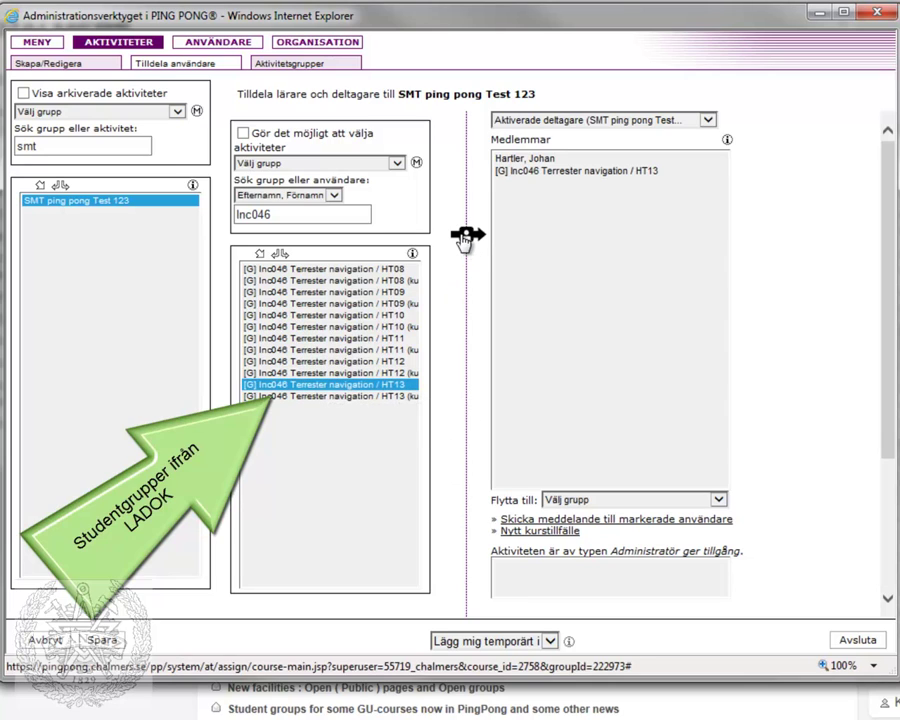
Save the activity's activated participants and switch the member list to Aktiverade lärare
click(101, 640)
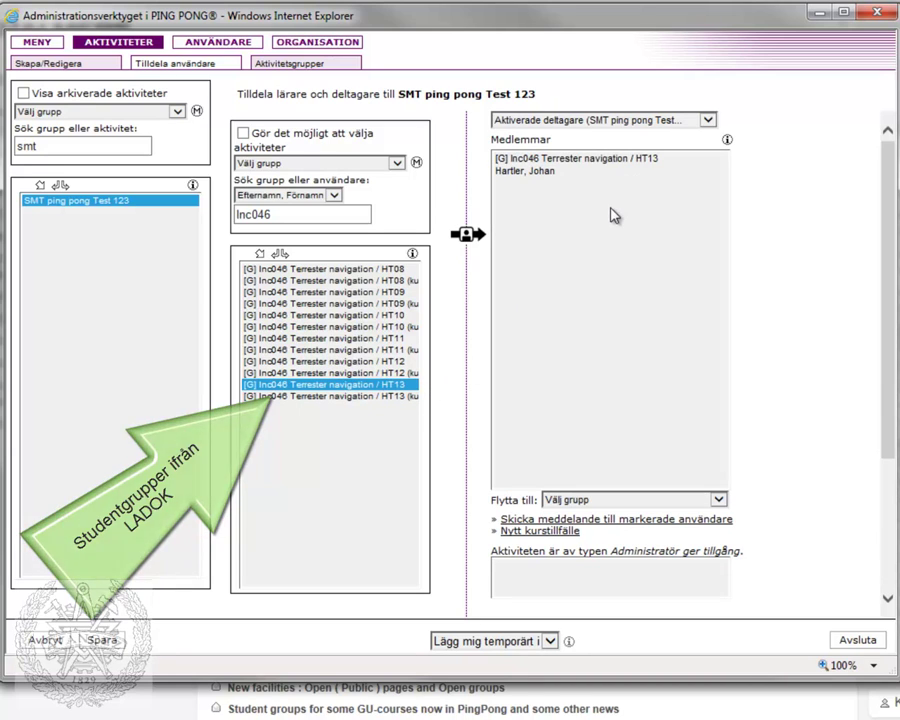
click(707, 119)
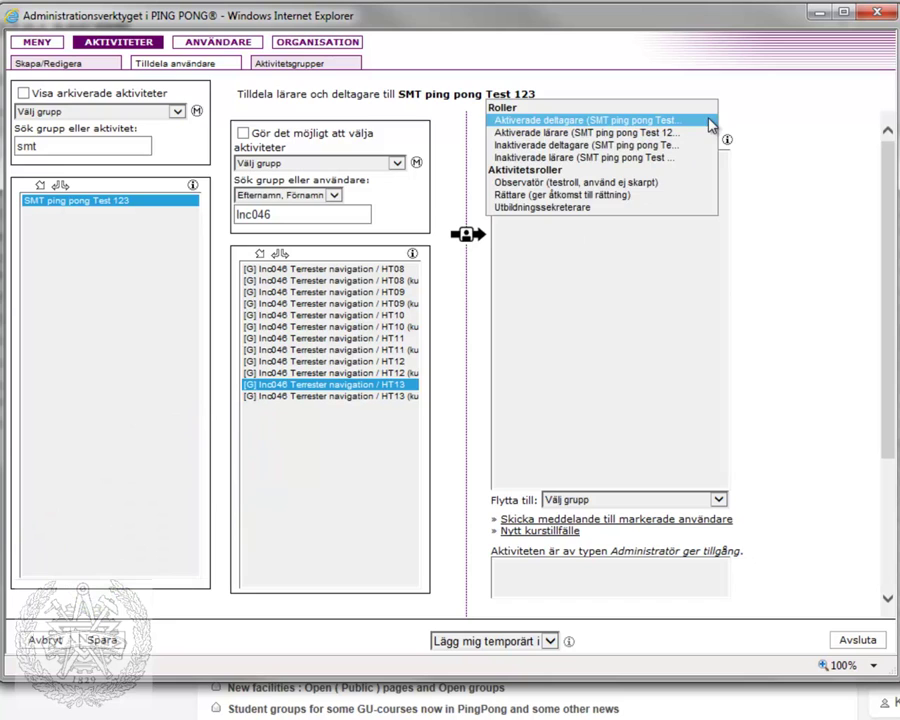
click(655, 132)
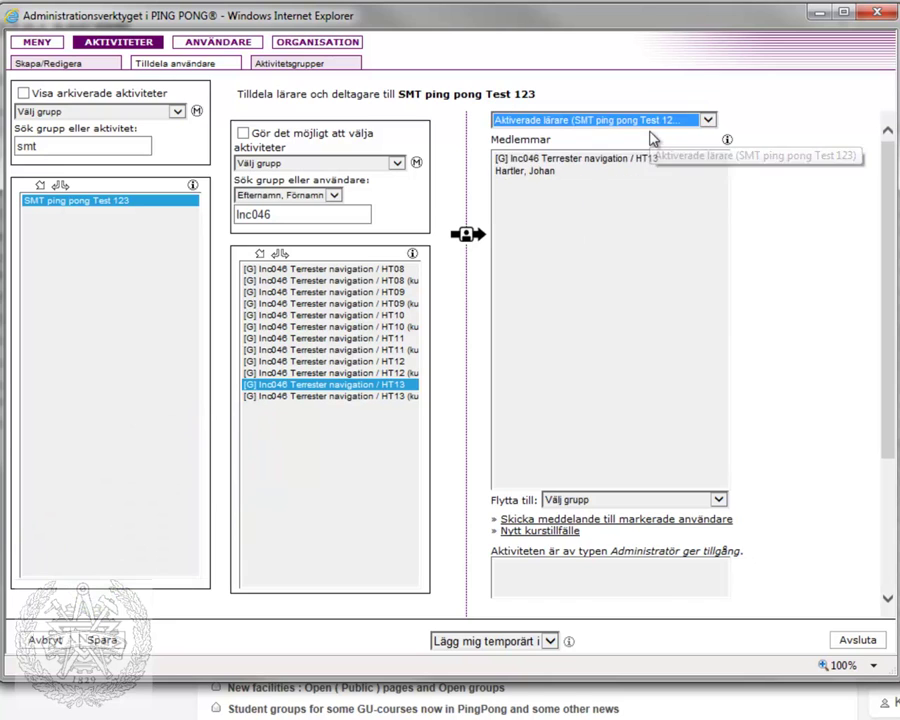
Search the users by the teacher's last name, add the teacher to the activity's activated teachers and save
double_click(290, 217)
text(har)
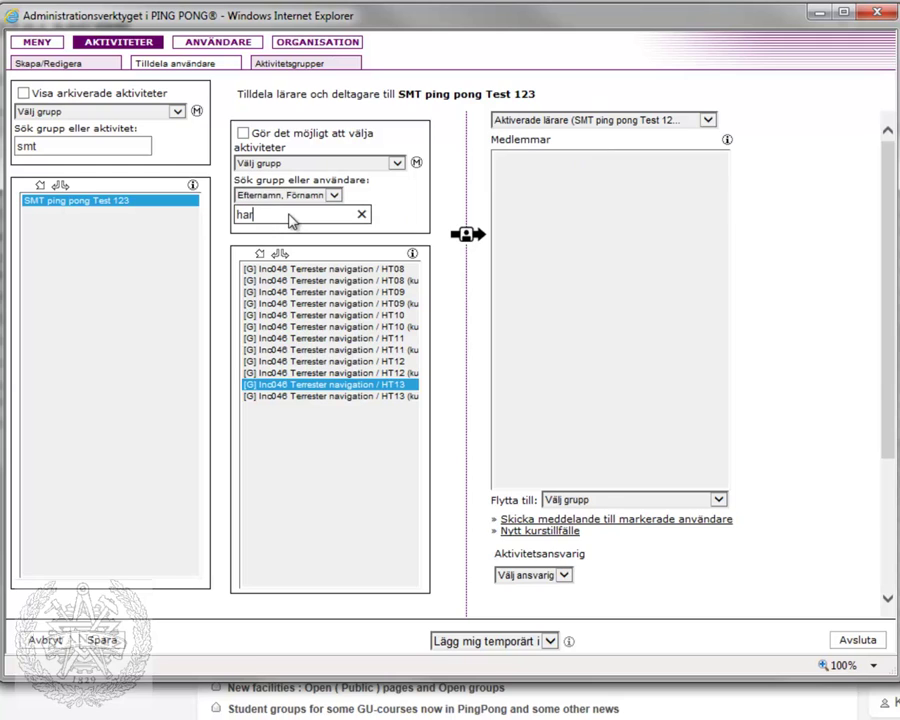
text(tler)
key(Return)
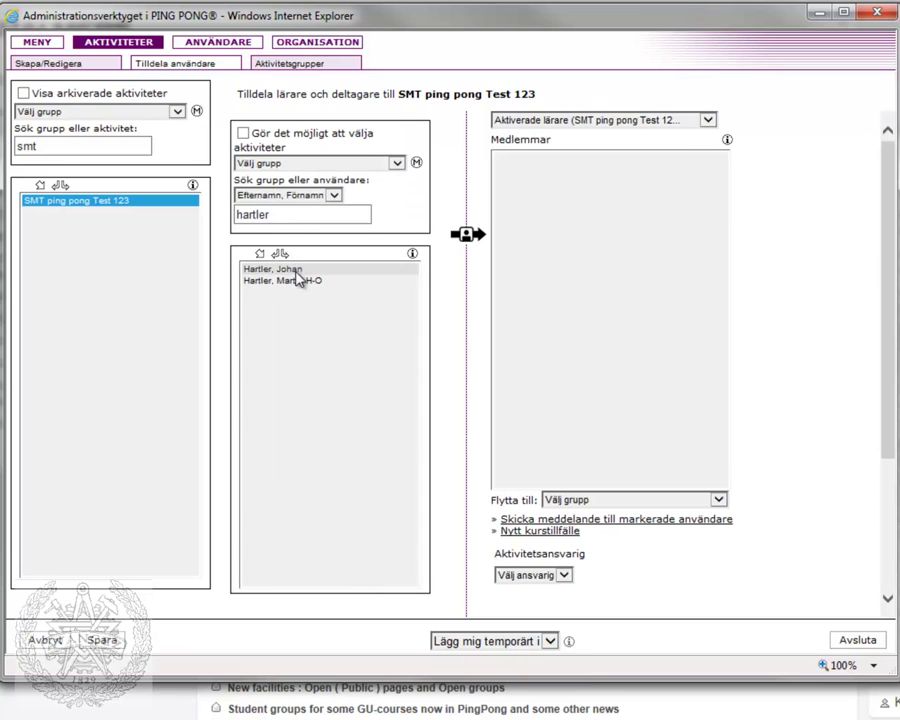
click(298, 272)
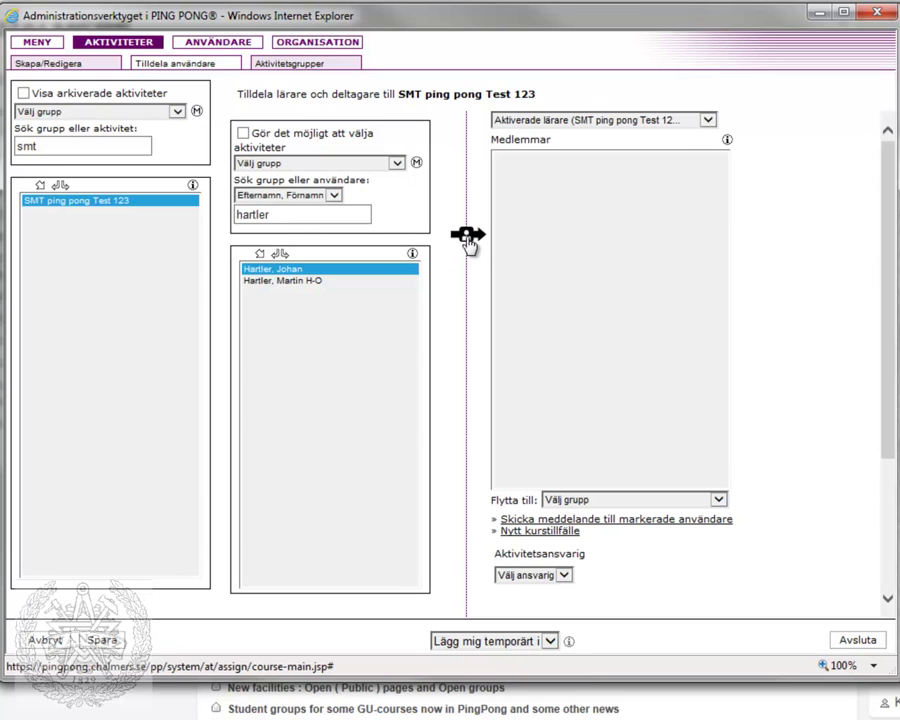
click(467, 237)
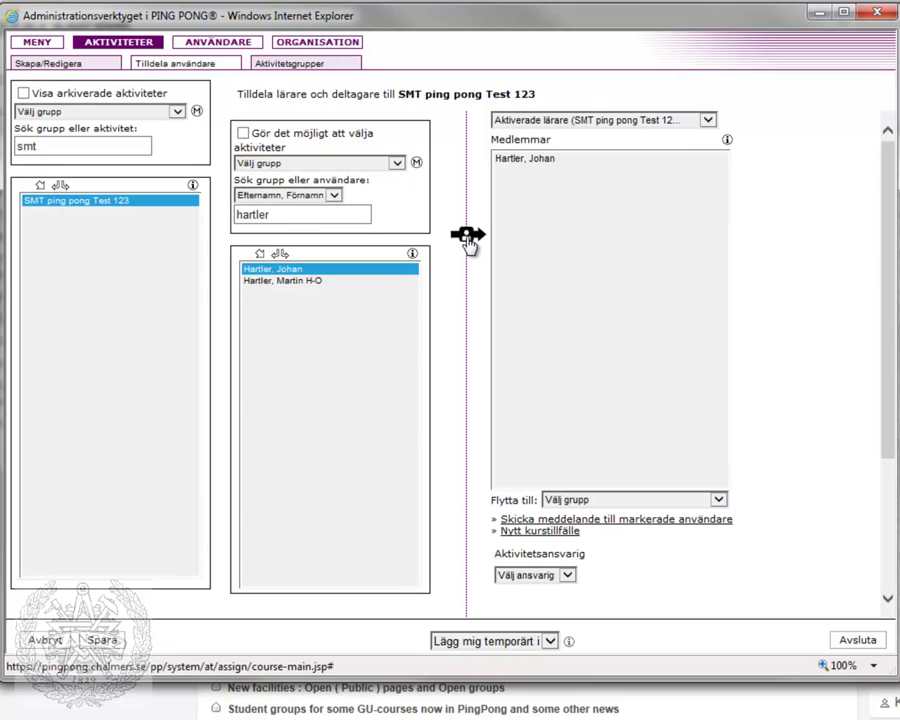
click(115, 646)
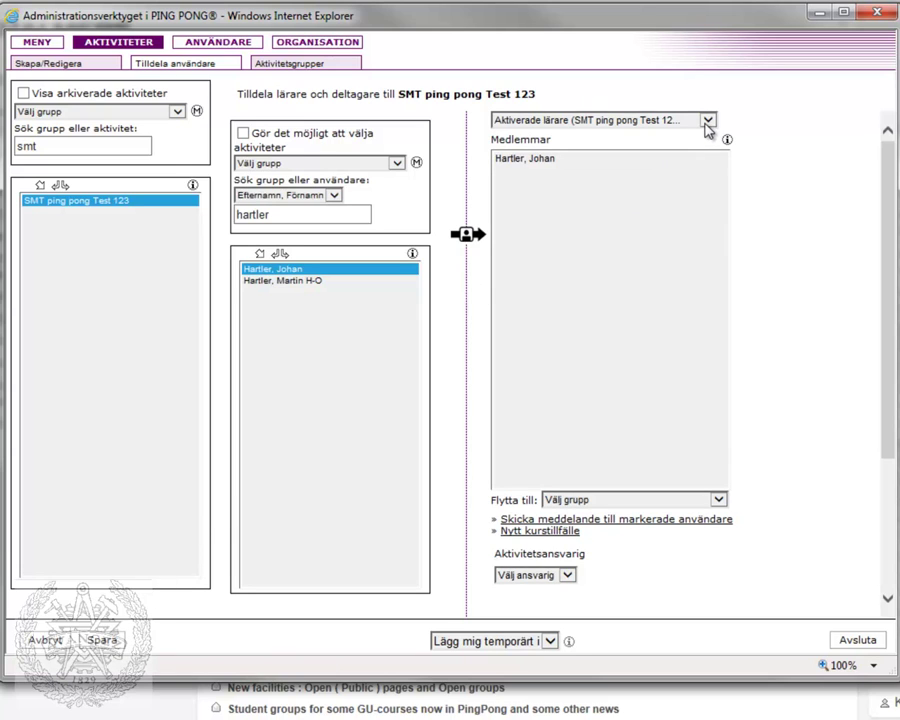
Move the student group lnc046 Terrester navigation / HT13 from the activated to the inactivated participants and delete it there
click(707, 121)
click(649, 112)
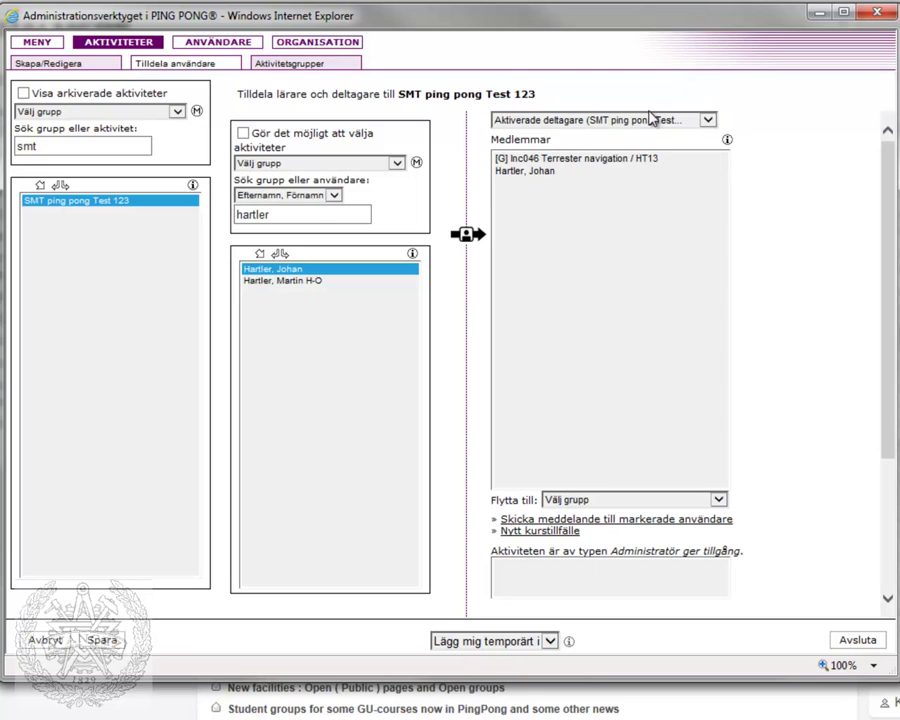
click(585, 166)
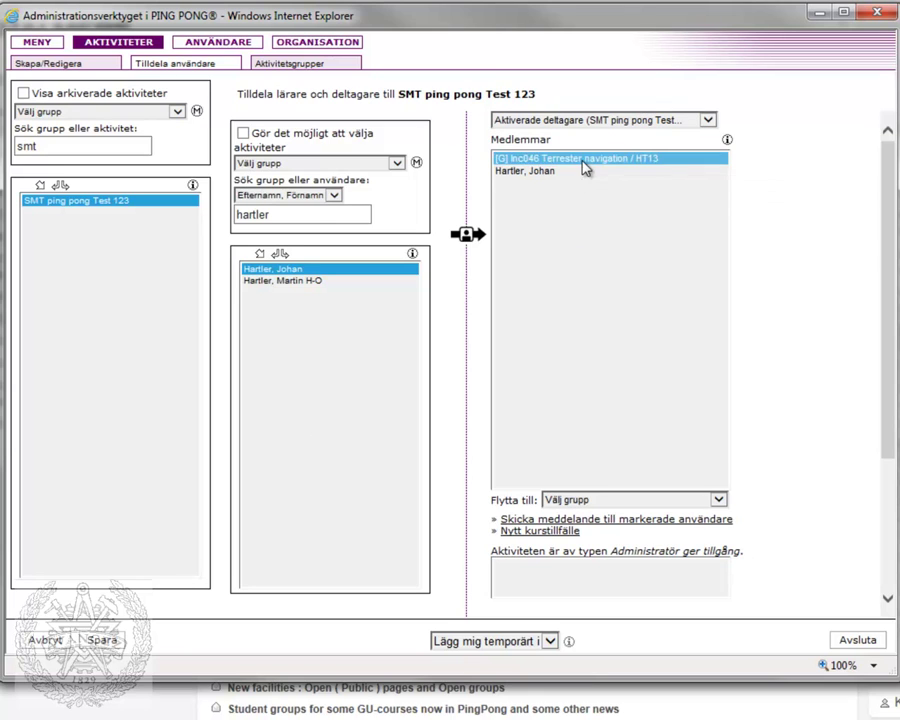
click(718, 499)
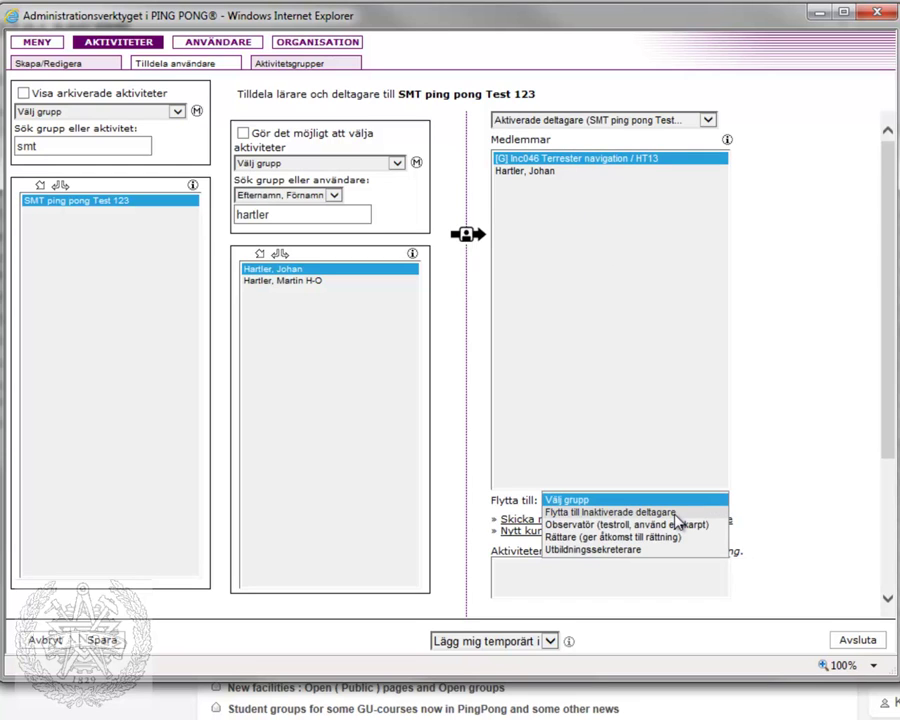
click(677, 512)
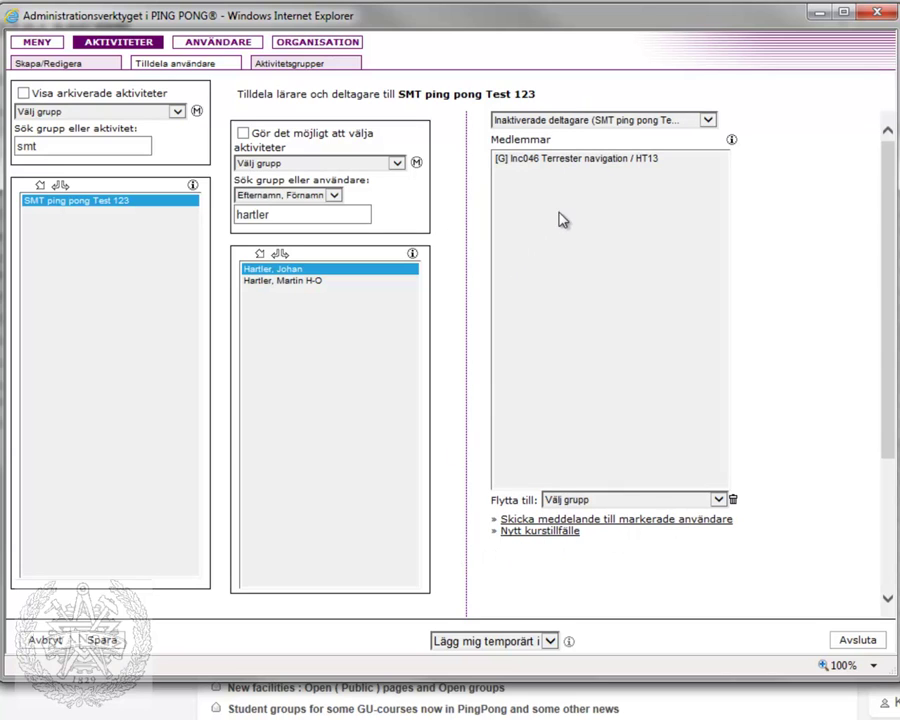
click(590, 163)
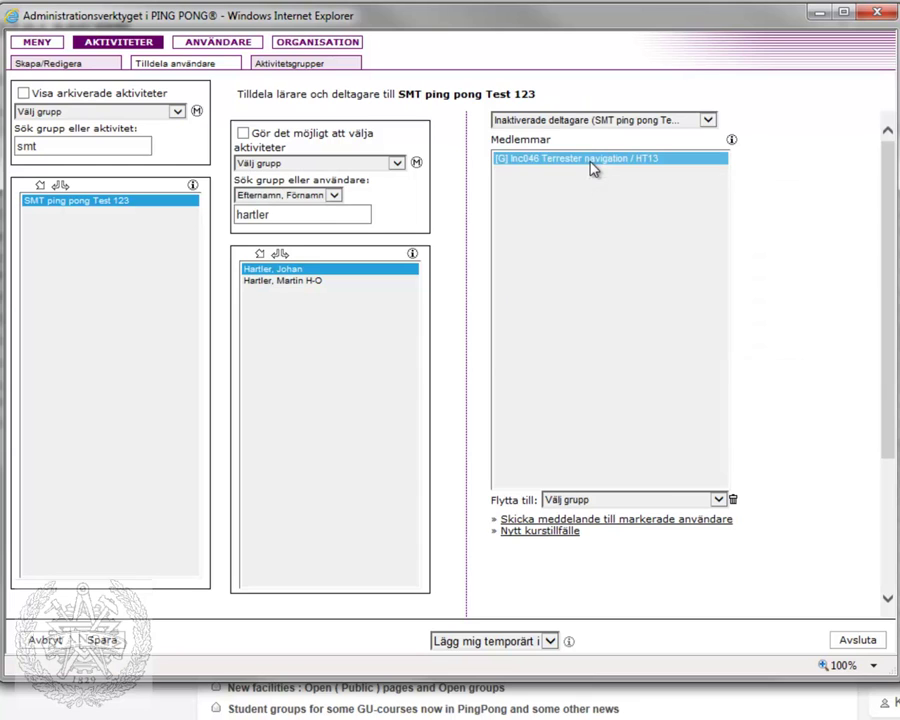
click(732, 501)
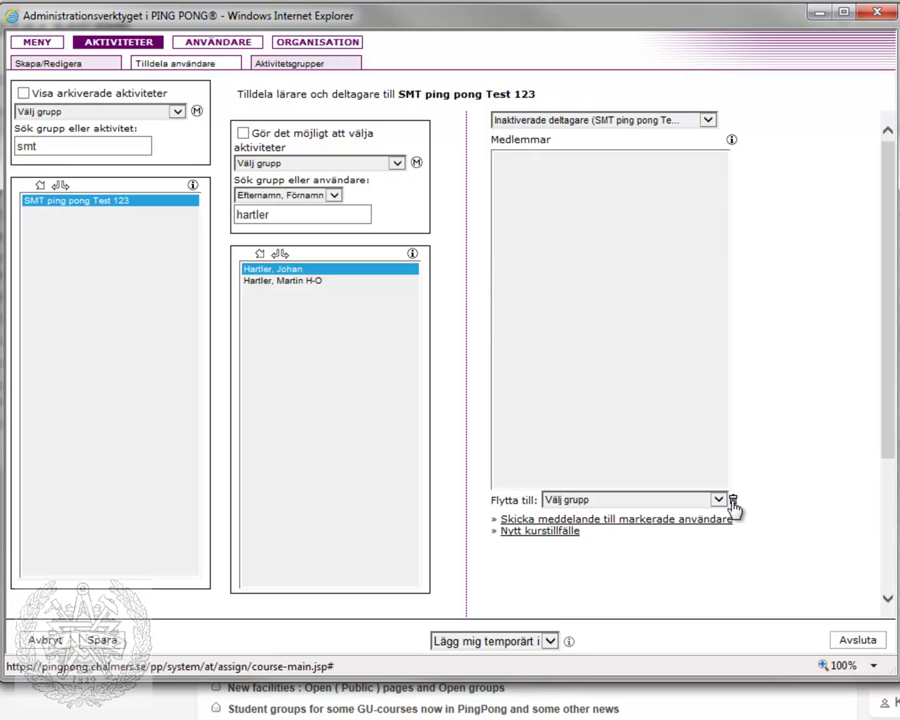
Switch the member list back to Aktiverade deltagare, saving the changes, and close the administration tool
click(601, 128)
click(598, 93)
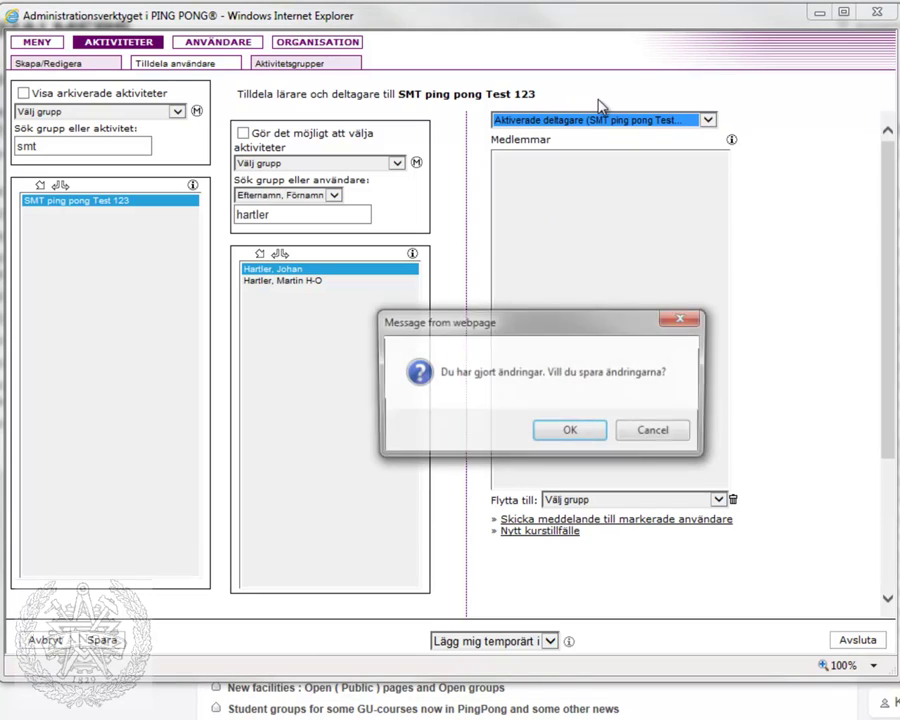
click(572, 430)
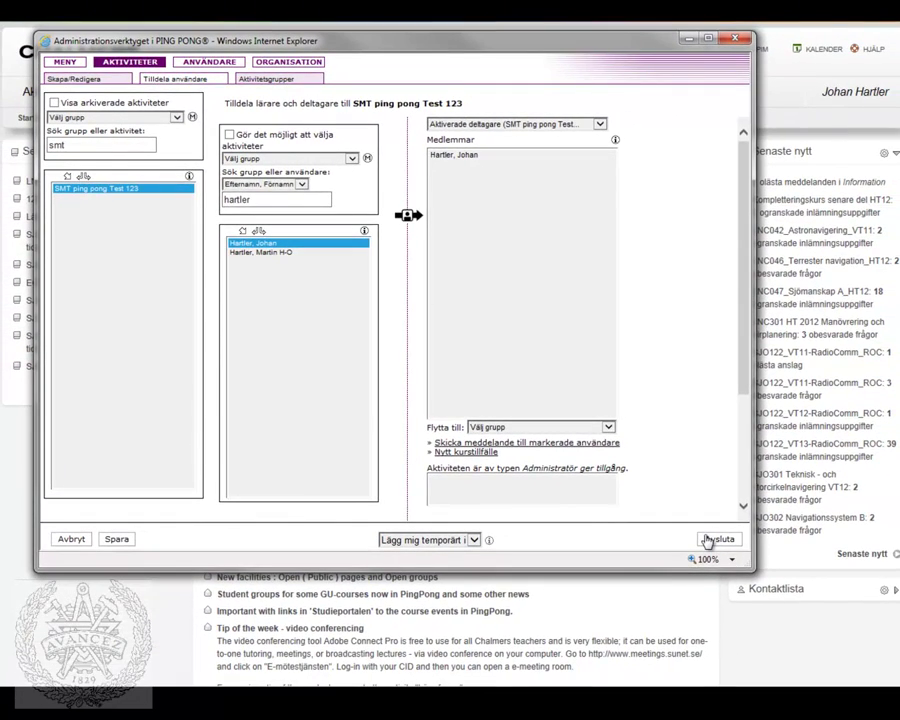
click(707, 540)
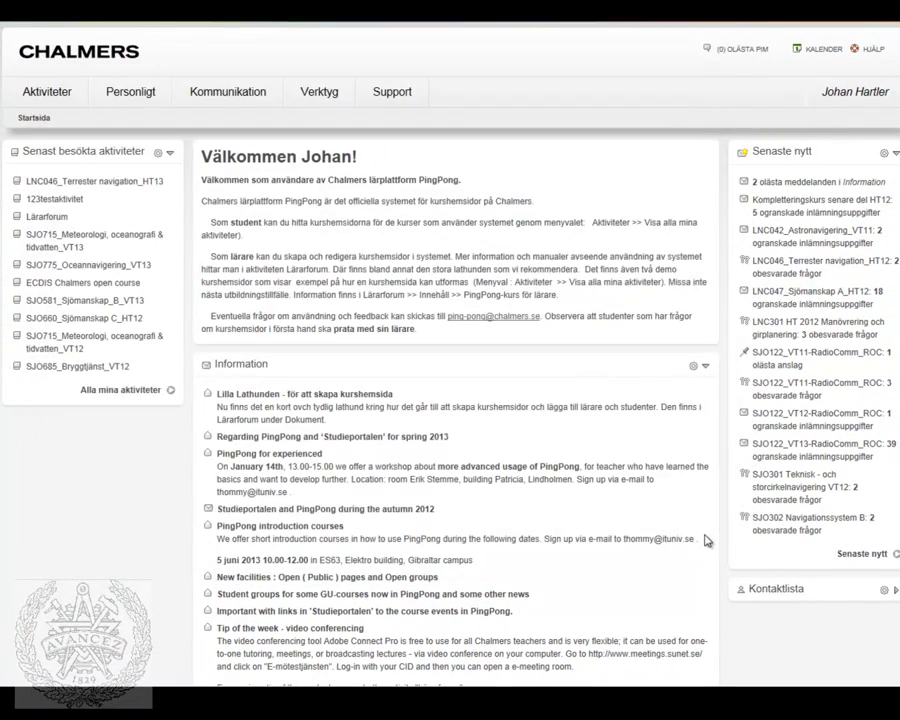